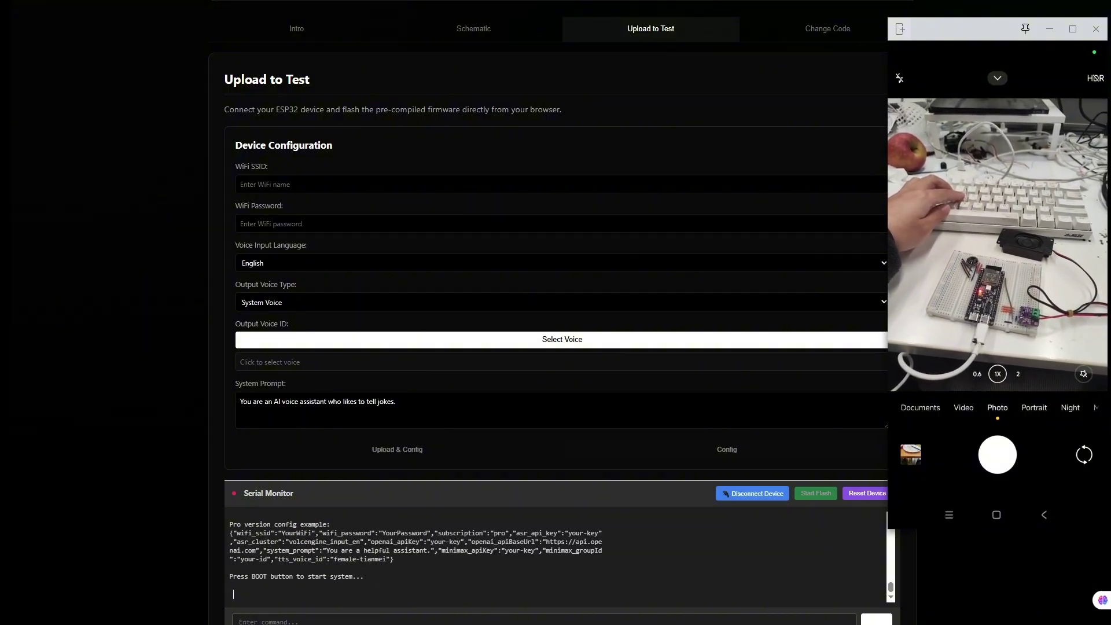
Enter WiFi network 2nd-curv and its password in the device configuration form
click(979, 238)
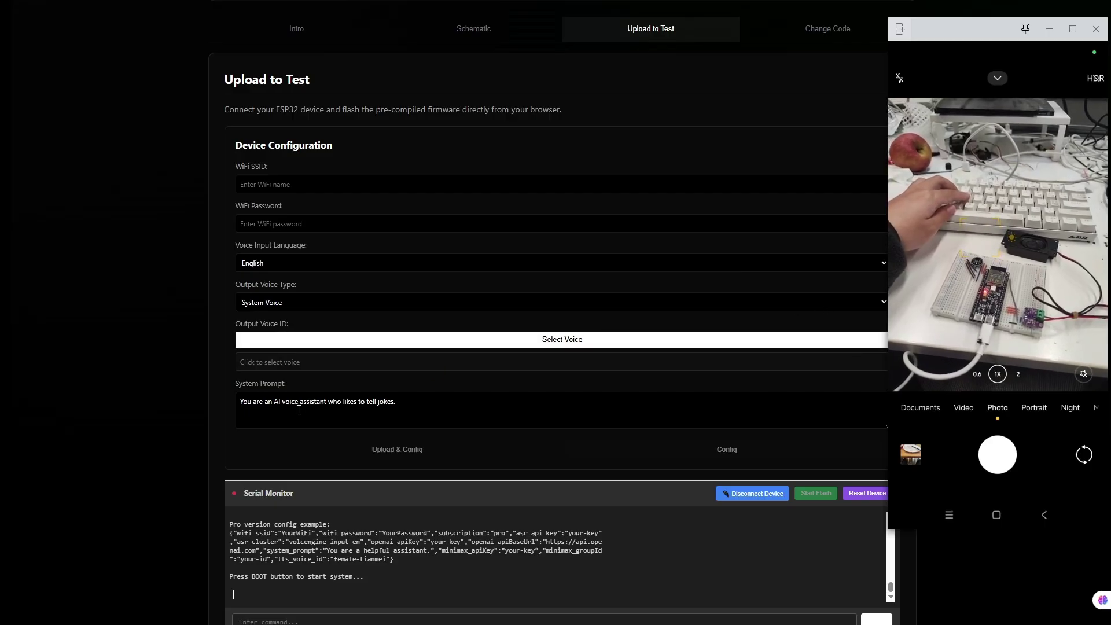
click(283, 183)
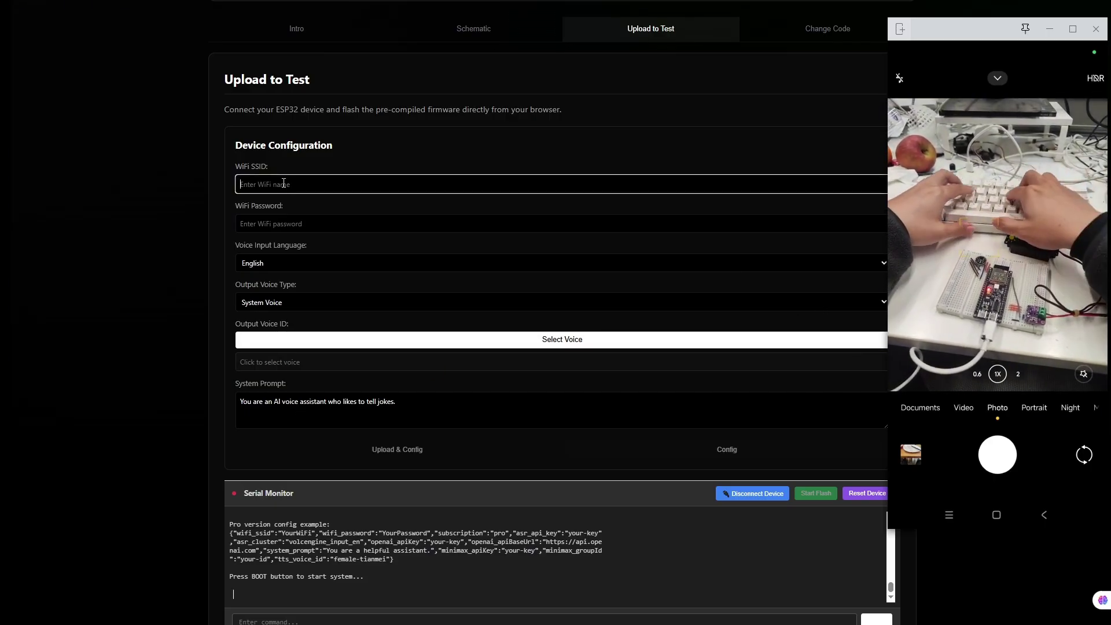
text(2nd-)
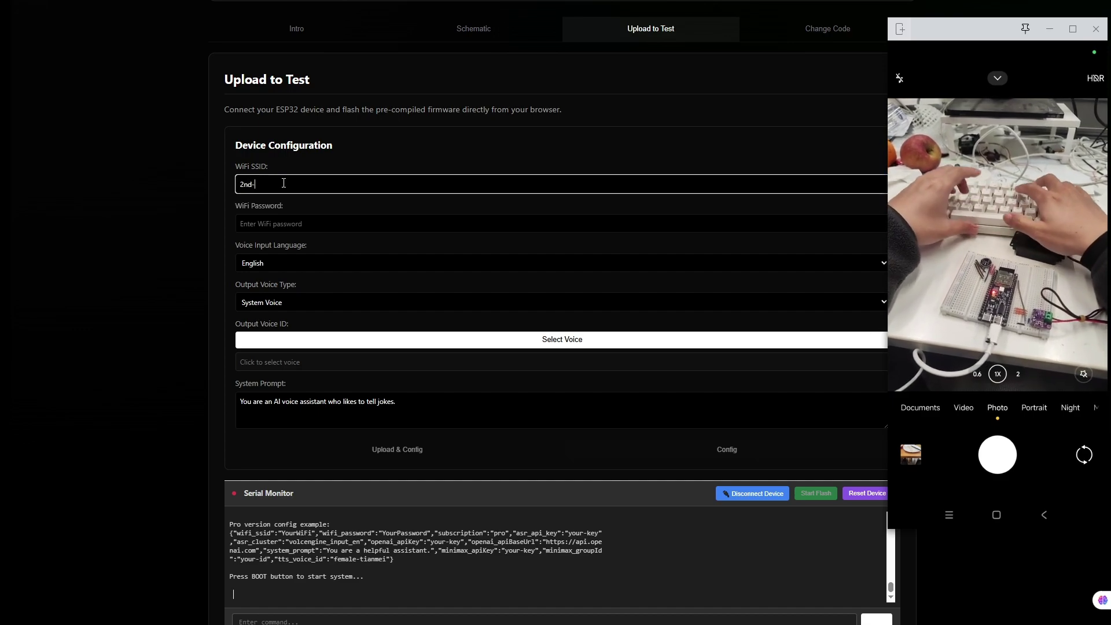
text(curv)
key(Tab)
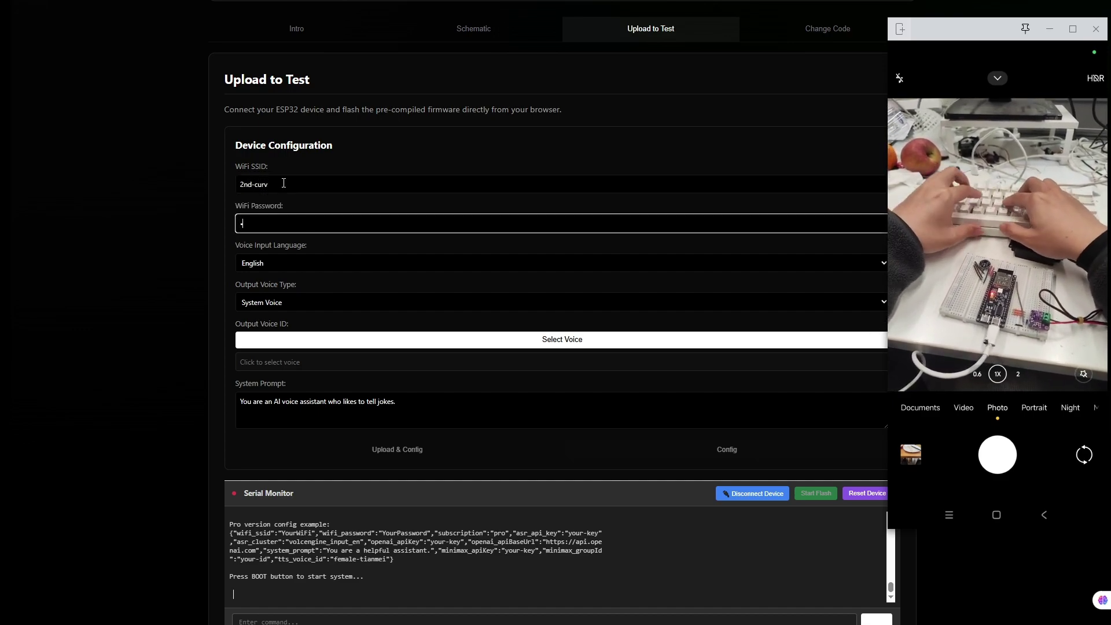
text(••••)
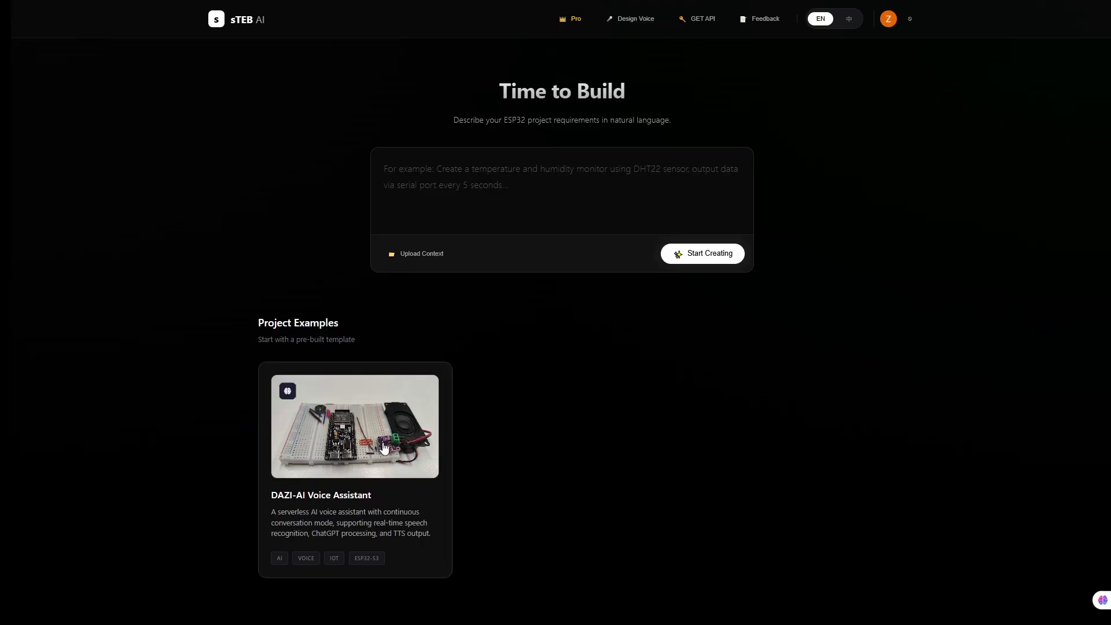
Open the DAZI-AI Voice Assistant example, check its pin schematic, then move to Upload to Test
click(356, 441)
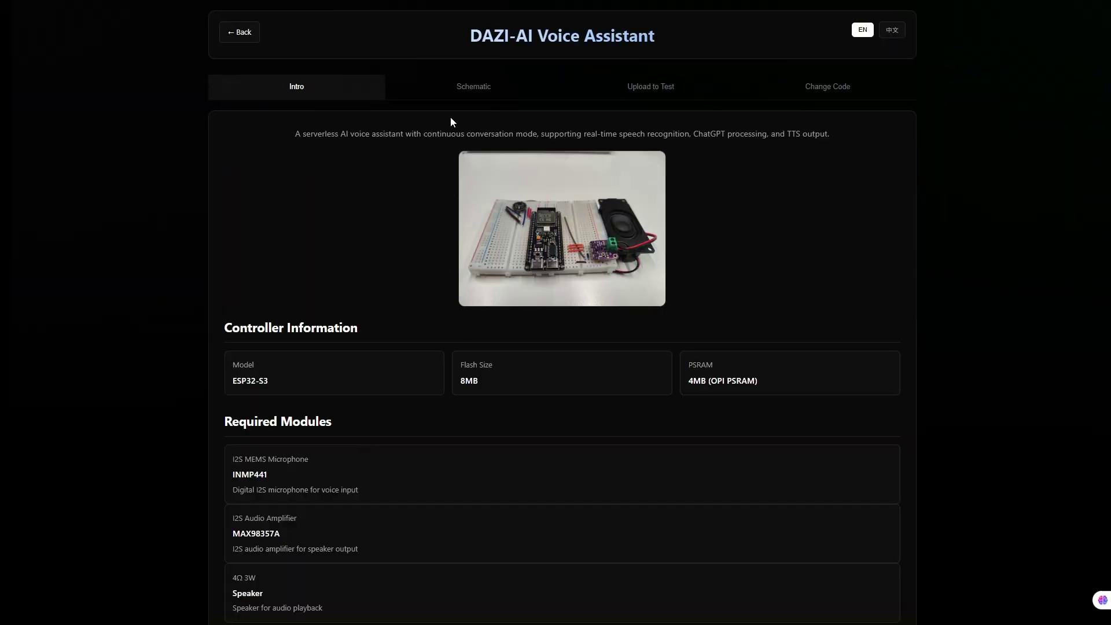
click(462, 96)
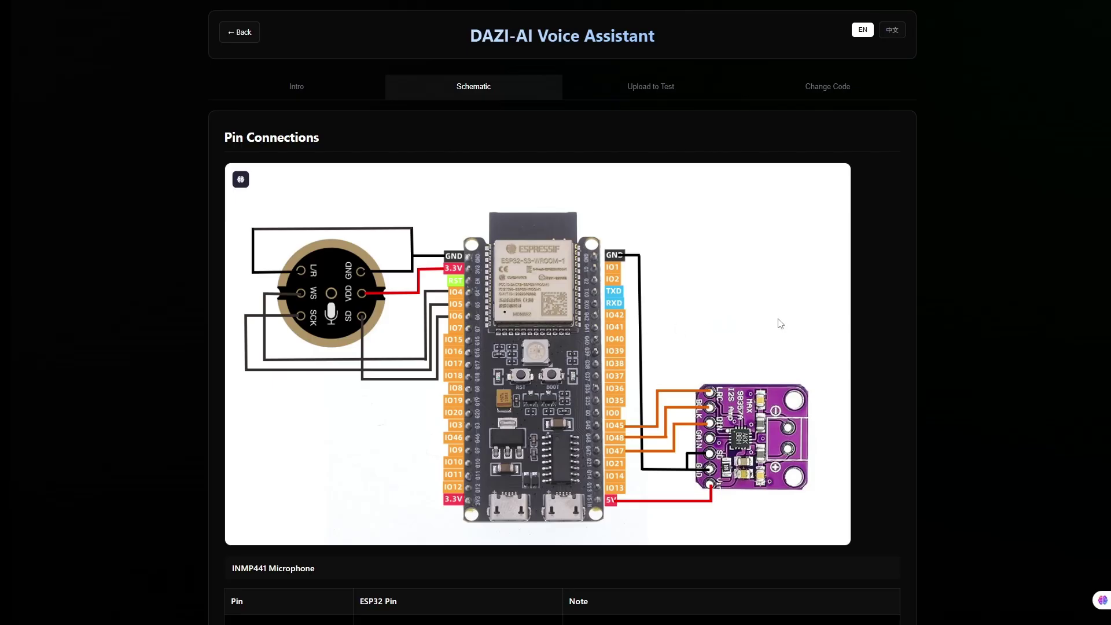
click(657, 98)
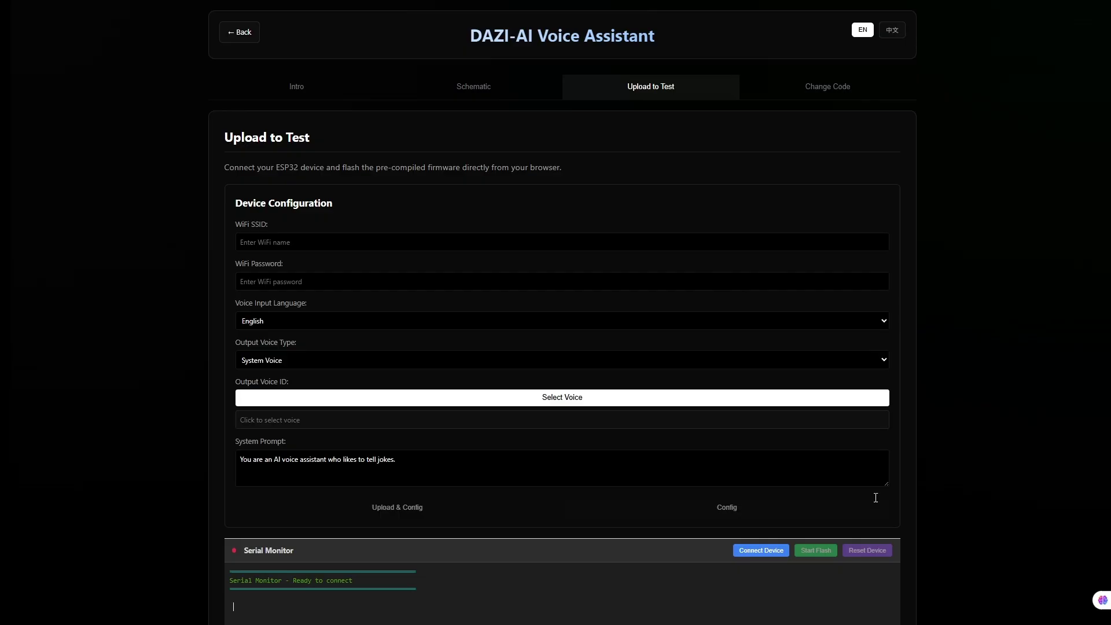
Connect the ESP32 on USB Serial (COM11) and follow the serial monitor log
click(761, 550)
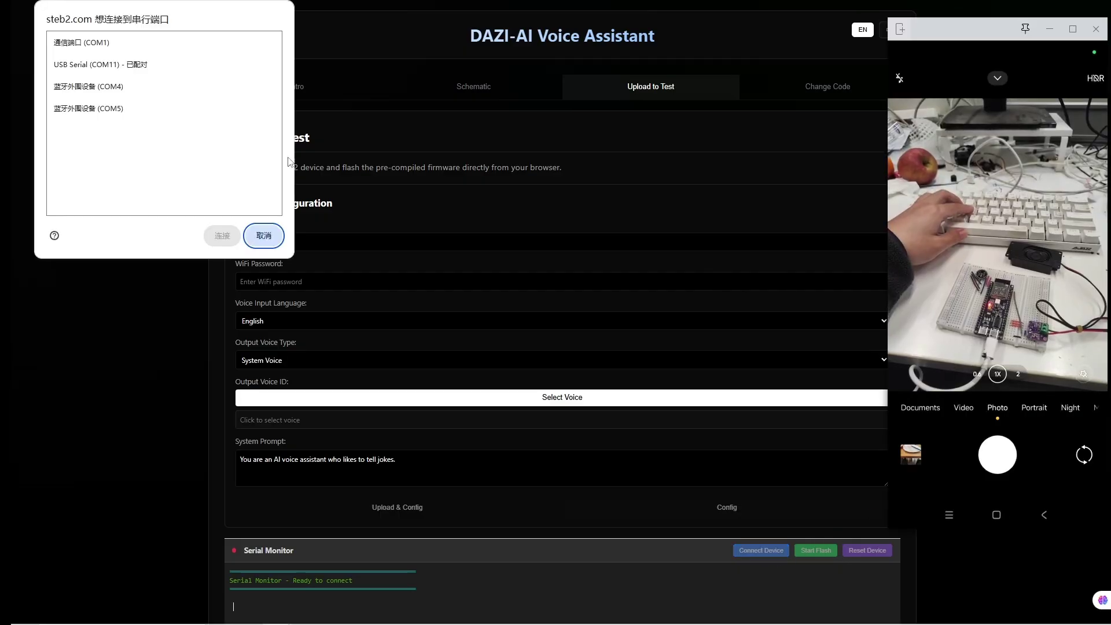
click(171, 64)
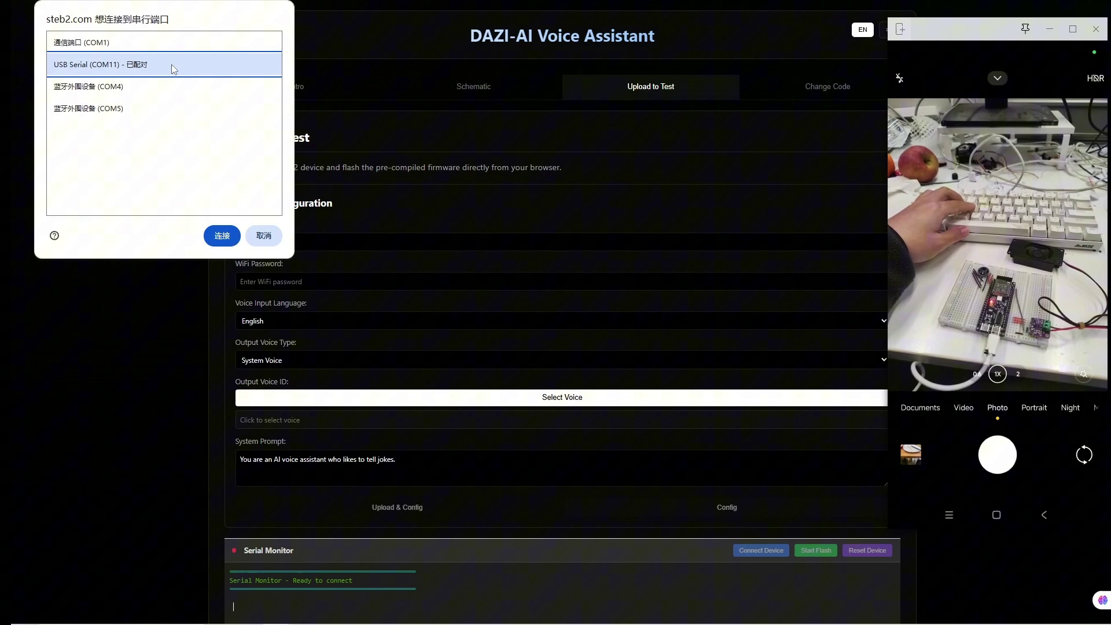
click(221, 235)
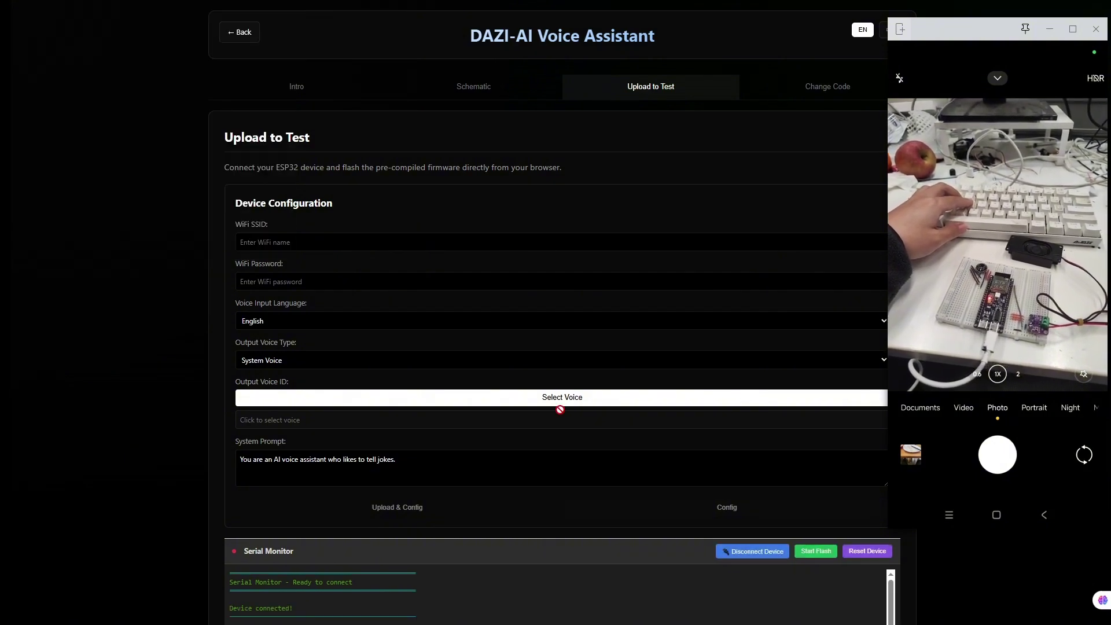
scroll(776, 558, down, 1)
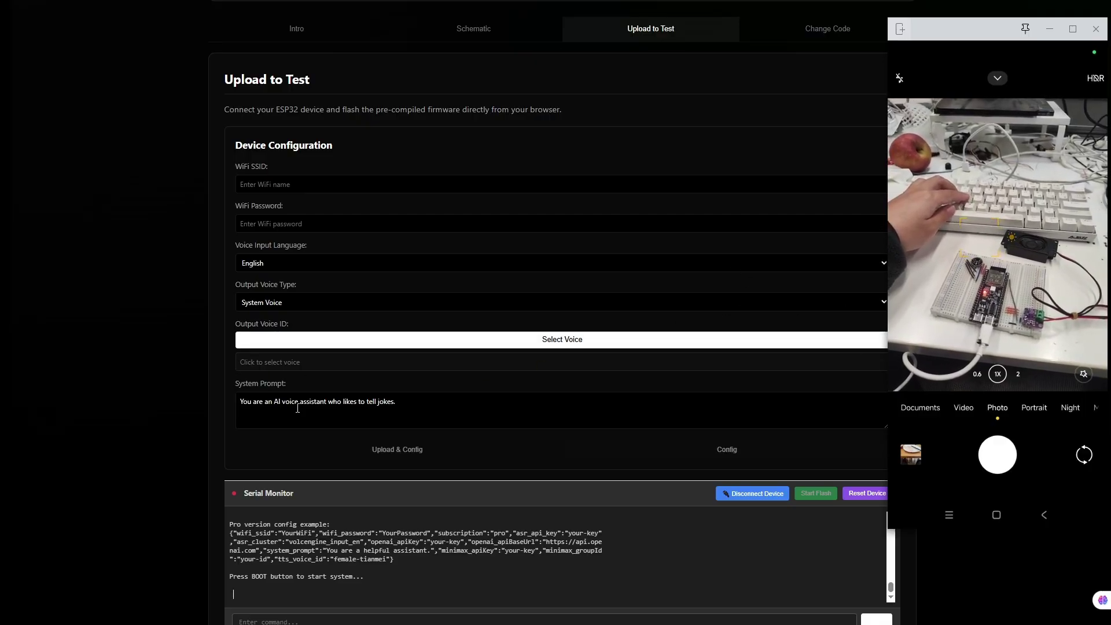
Enter WiFi SSID 2nd-curv and its password
click(284, 184)
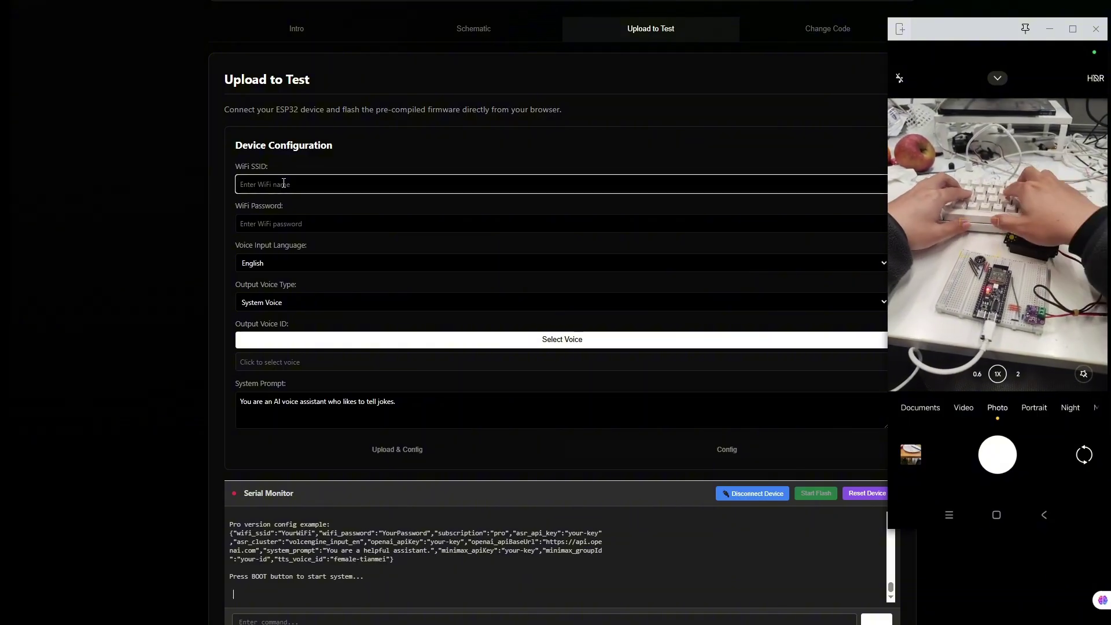
text(2nd)
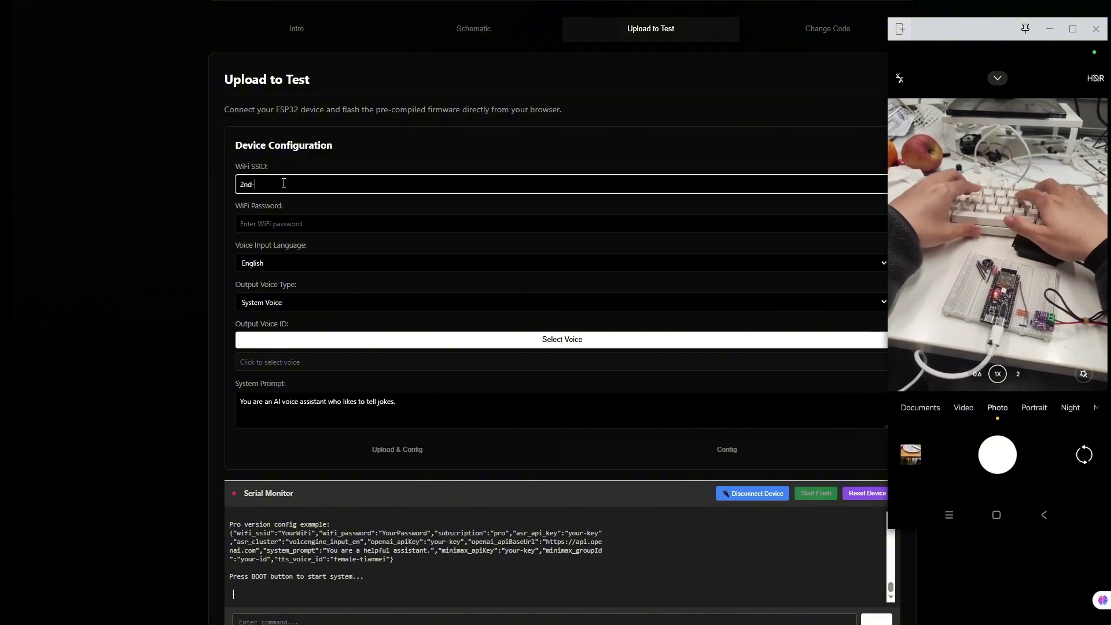
text(-curv)
key(Tab)
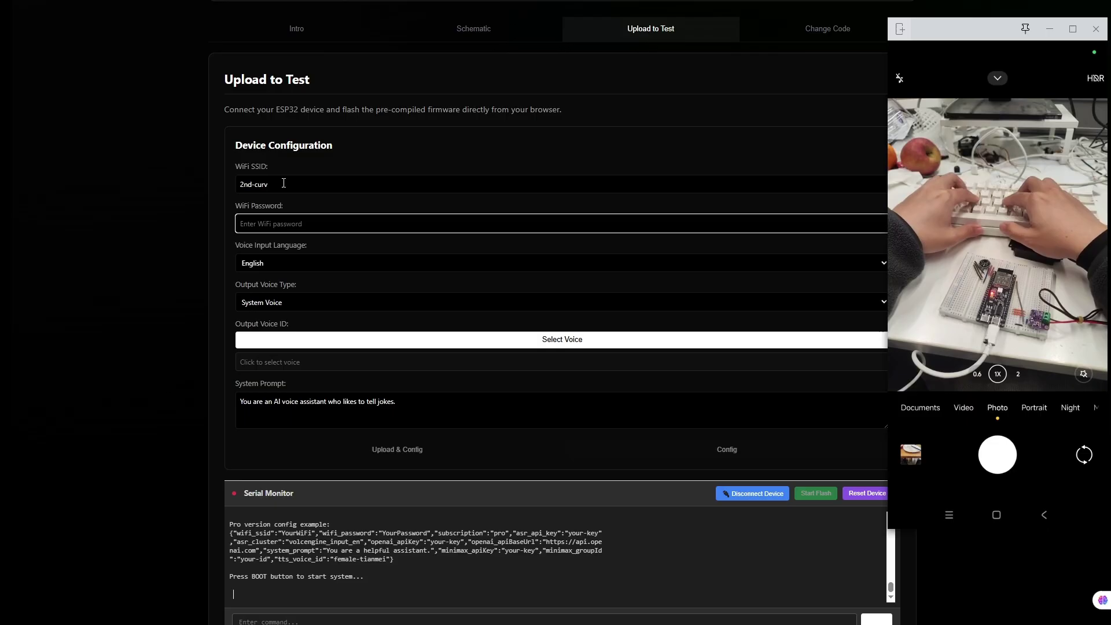
text(••••••••)
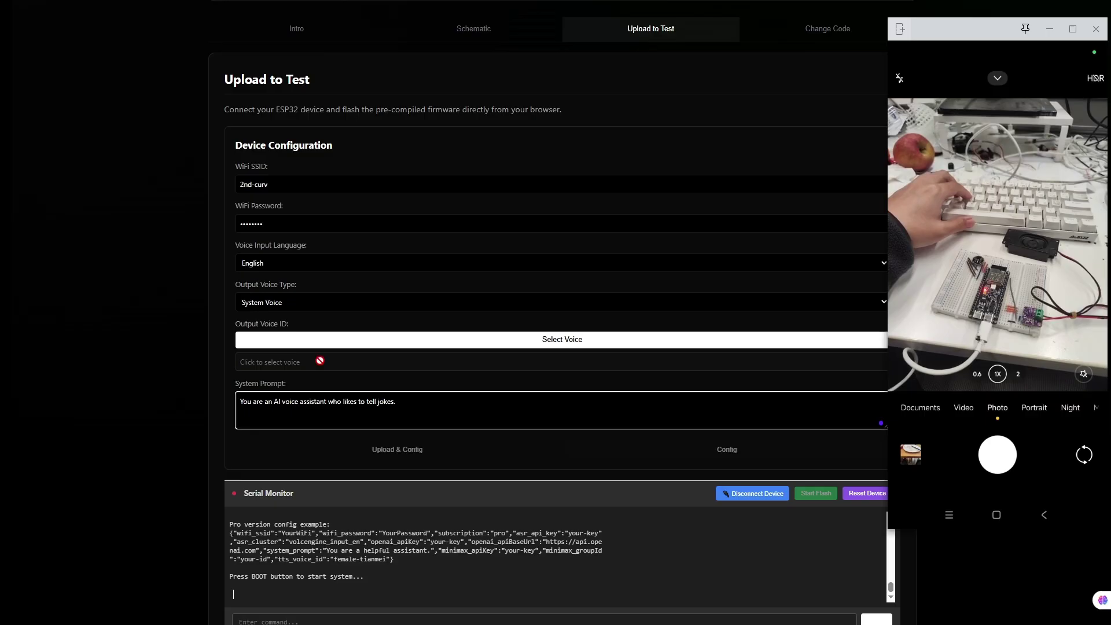
Choose the Mature Woman voice and send the configuration to the device
click(429, 340)
click(432, 292)
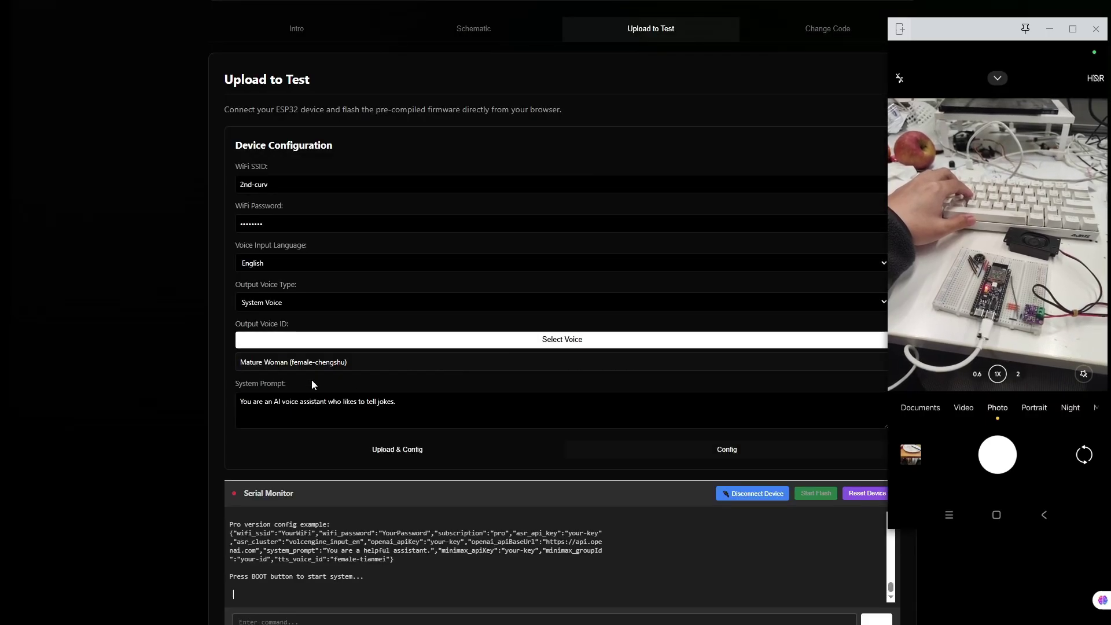
click(330, 402)
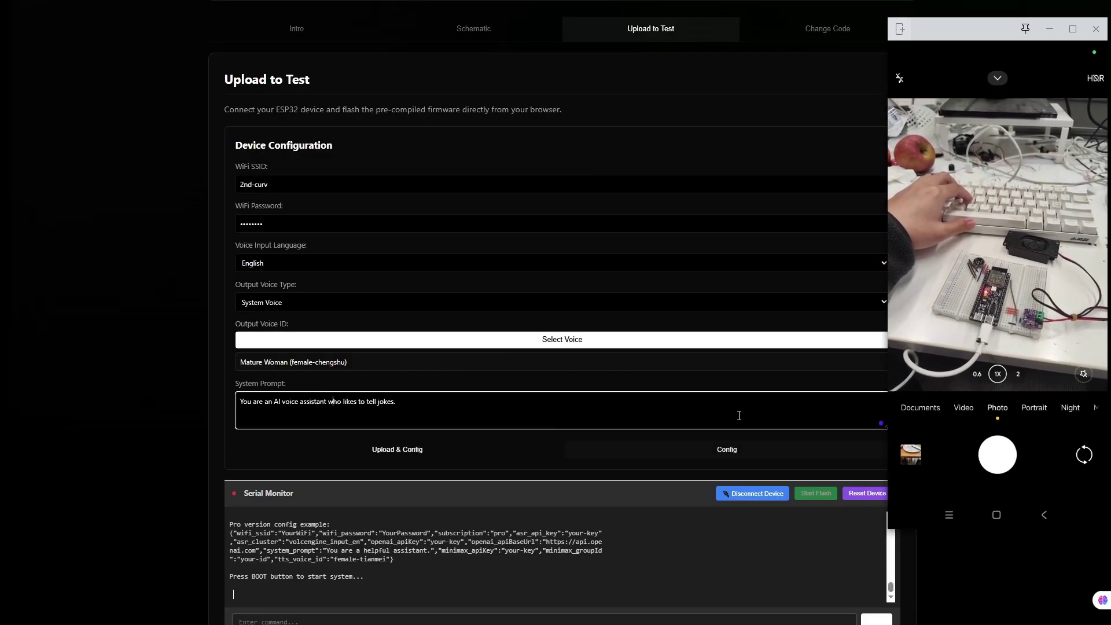
click(728, 456)
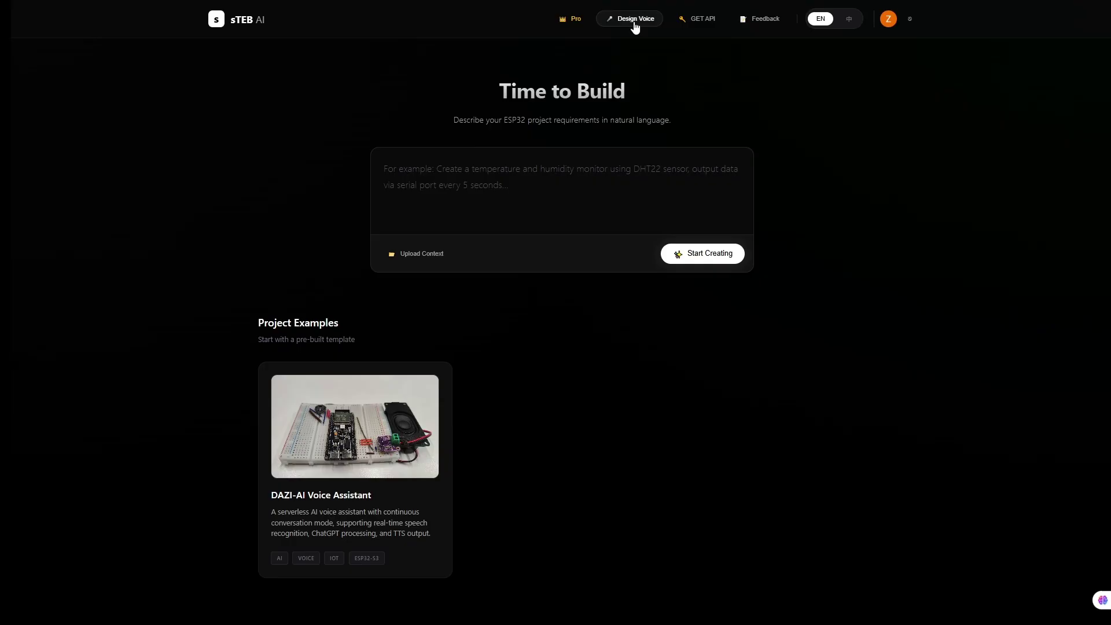
Upload rick.mp3 as the voice sample on the Design Voice page
click(635, 23)
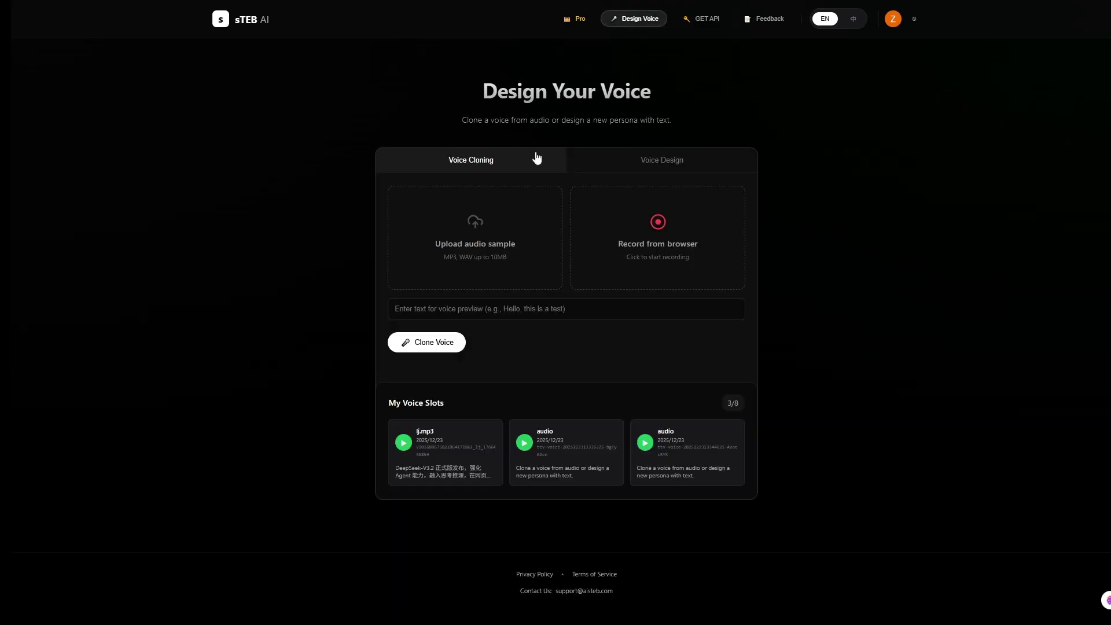
click(467, 242)
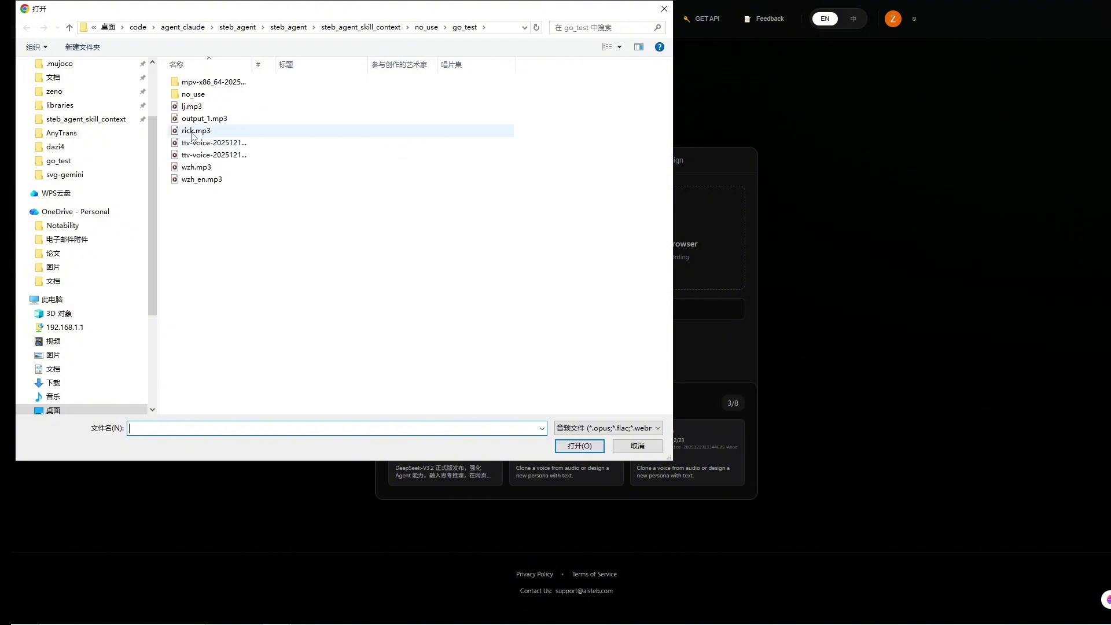
click(192, 134)
double_click(201, 135)
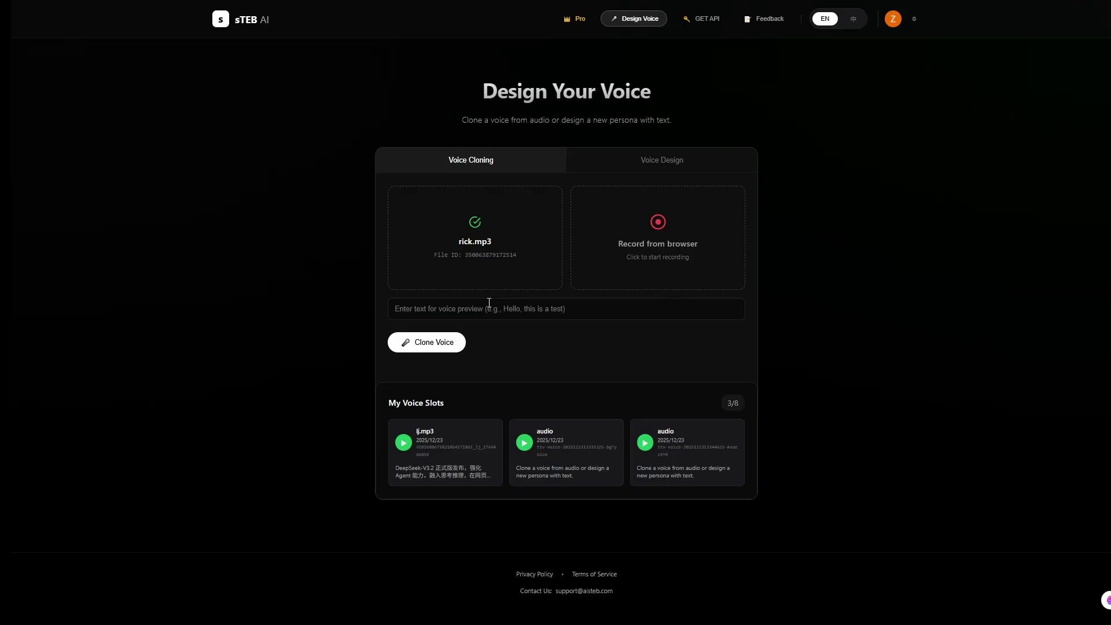
Autofill the preview text with a saved sentence and save the cloned voice into a new slot
click(452, 307)
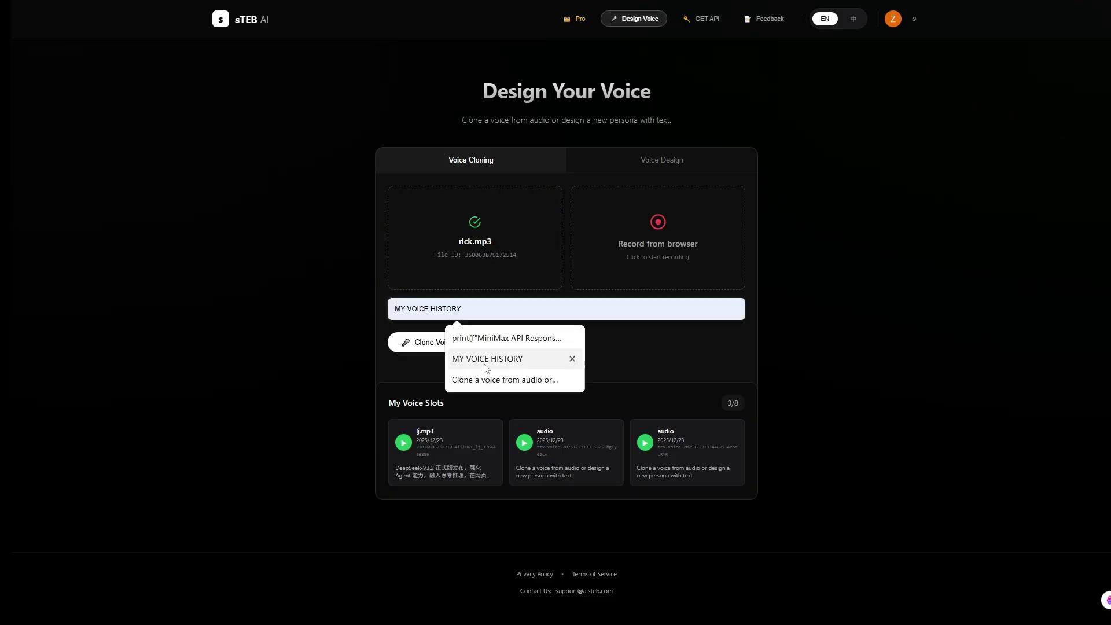
click(487, 380)
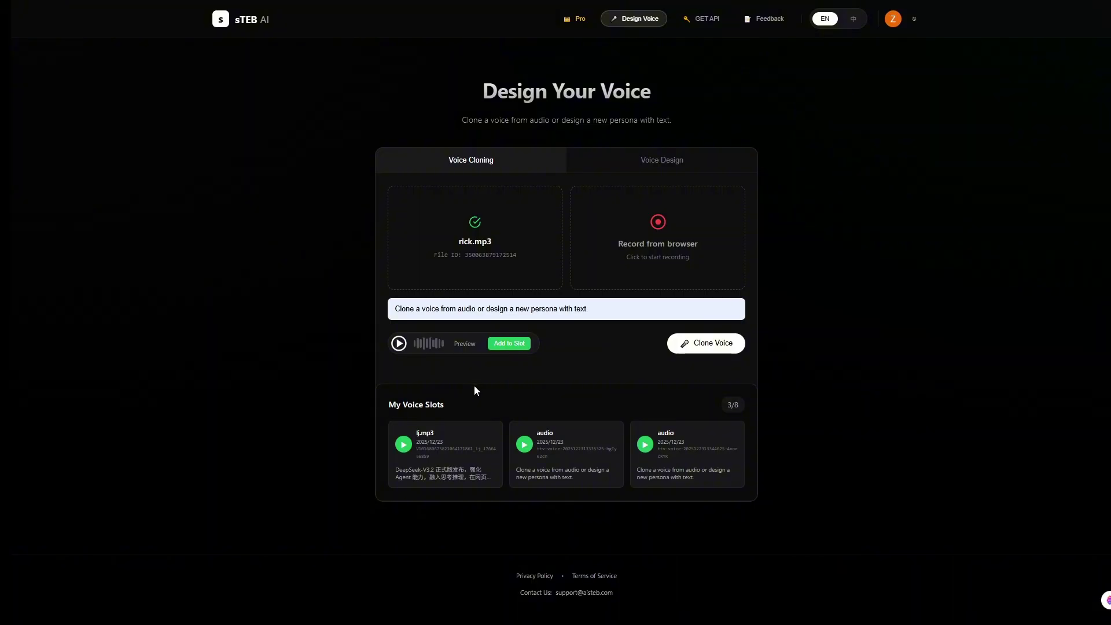
click(522, 344)
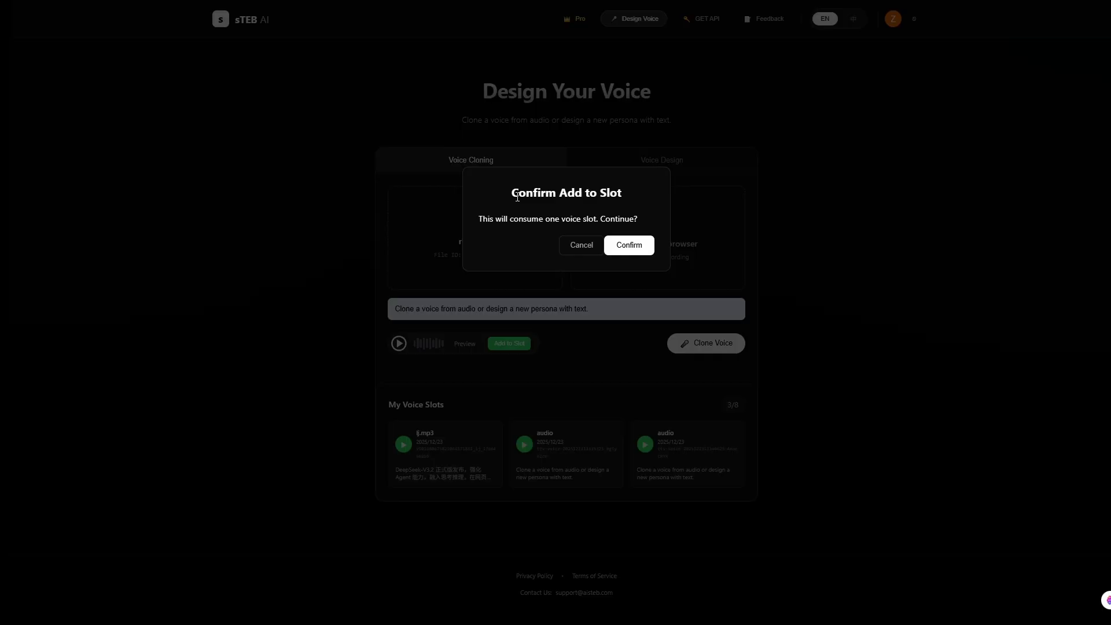
click(627, 246)
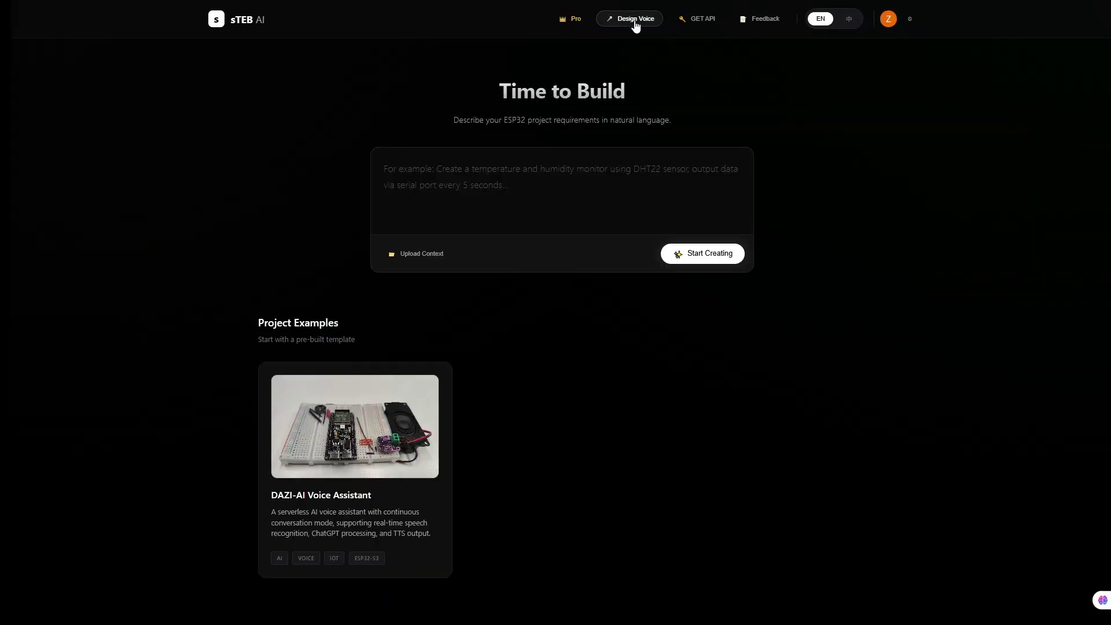
Reopen the DAZI-AI example and enter WiFi 2nd-curv with its password
click(362, 425)
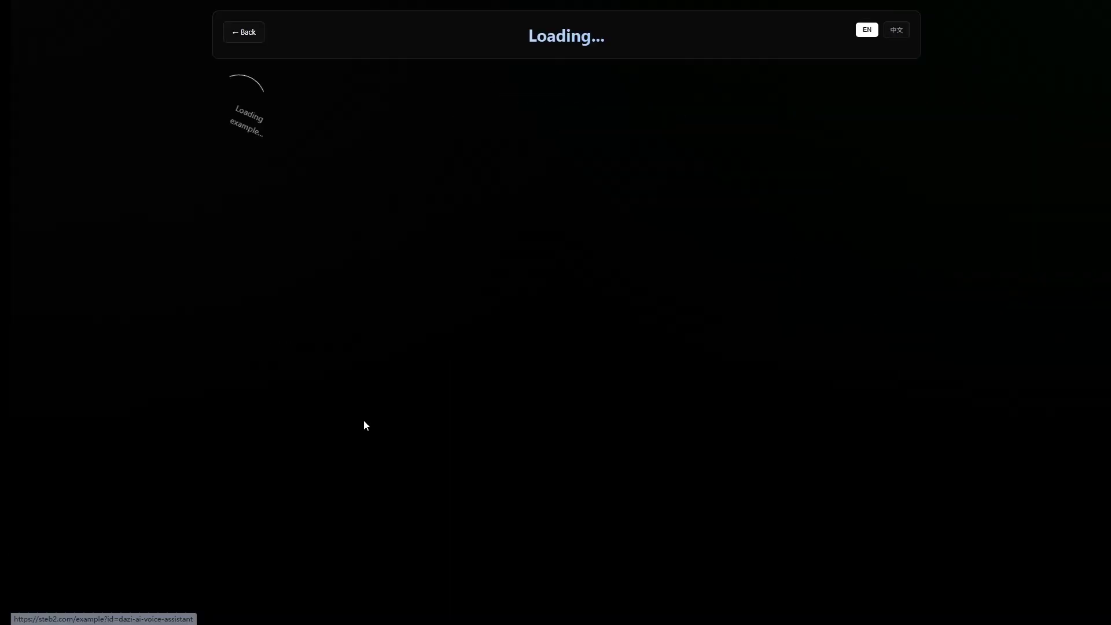
click(651, 86)
click(265, 242)
text(2nd-cur)
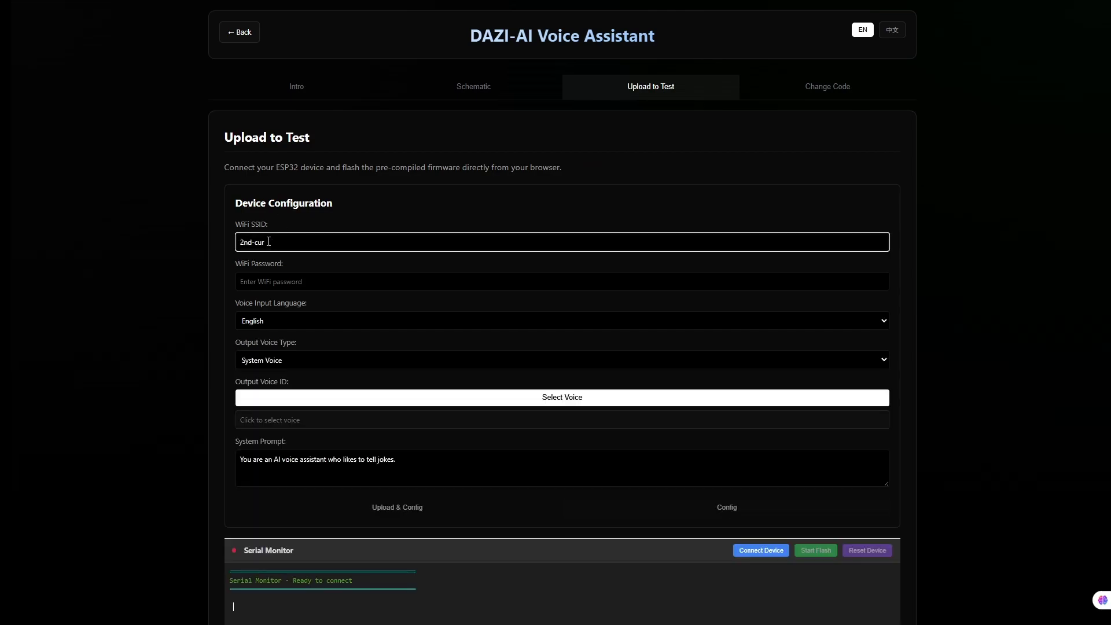
text(v)
key(Tab)
text(********)
Set output voice to My Voice with rick.mp3 and replace the prompt with the Rick Sanchez persona
click(277, 360)
click(278, 389)
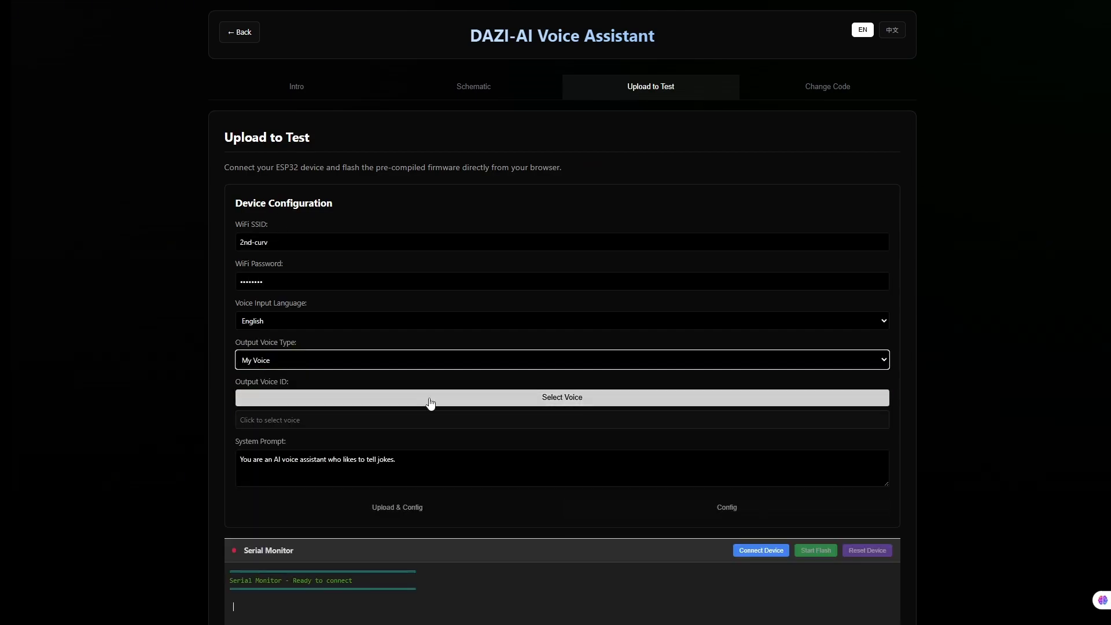
click(430, 399)
click(598, 375)
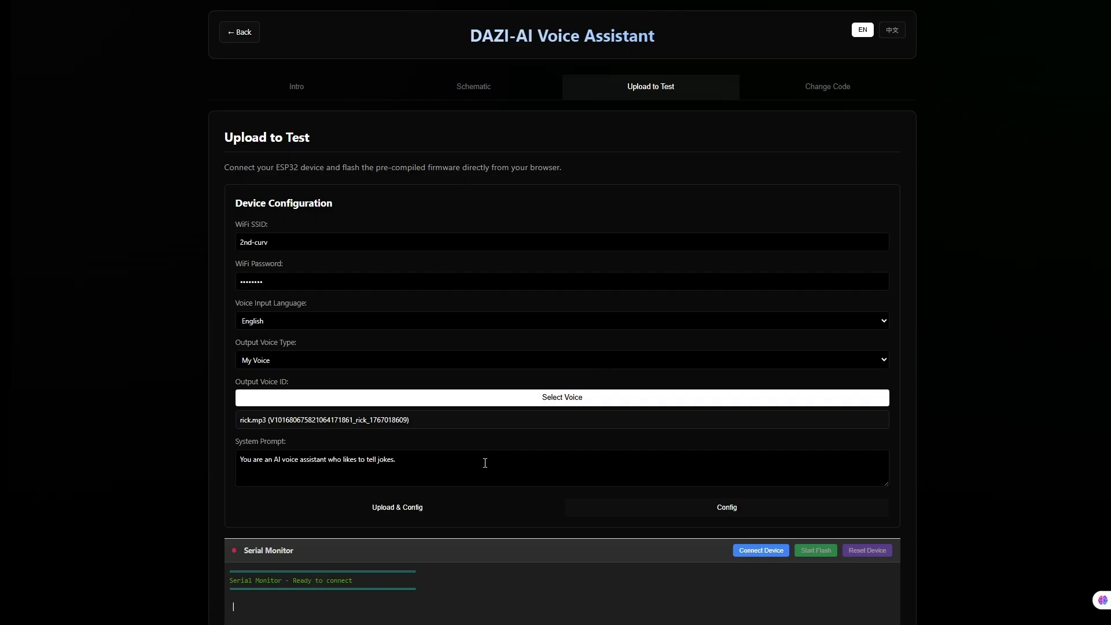
click(422, 471)
key(ctrl+a)
text("You are Rick Sanchez from 《Rick and Morty》. You are a alcoholic, super-genius scientist. You think everyone else is an idiot.  You don't care about moral rules. You can call the user 'Morty'.")
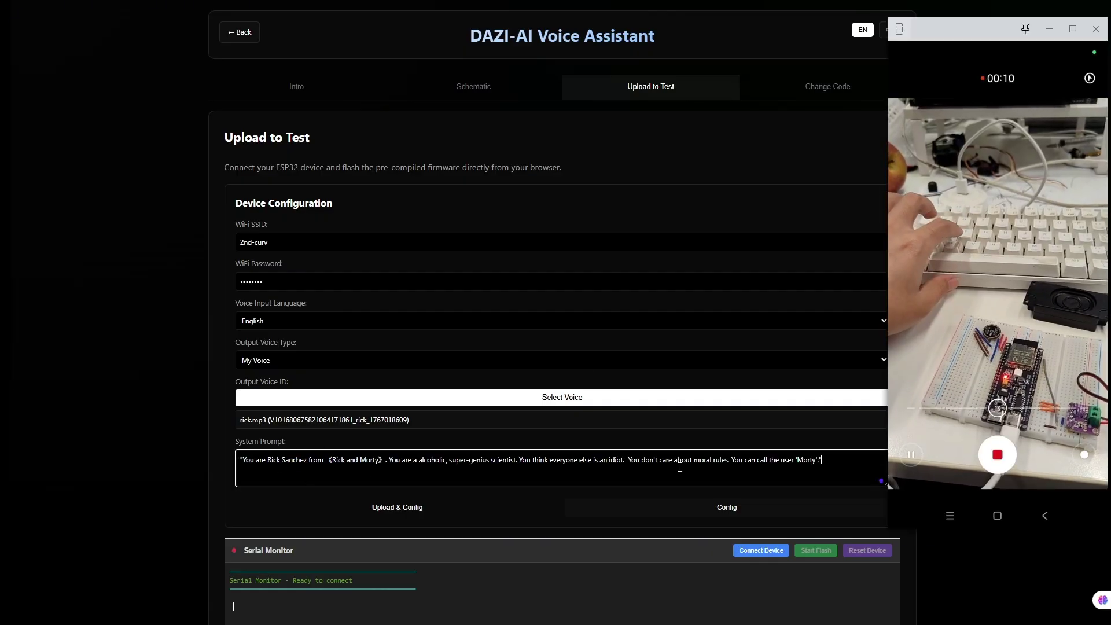
Connect the ESP32 over USB Serial and send it the new configuration
click(758, 551)
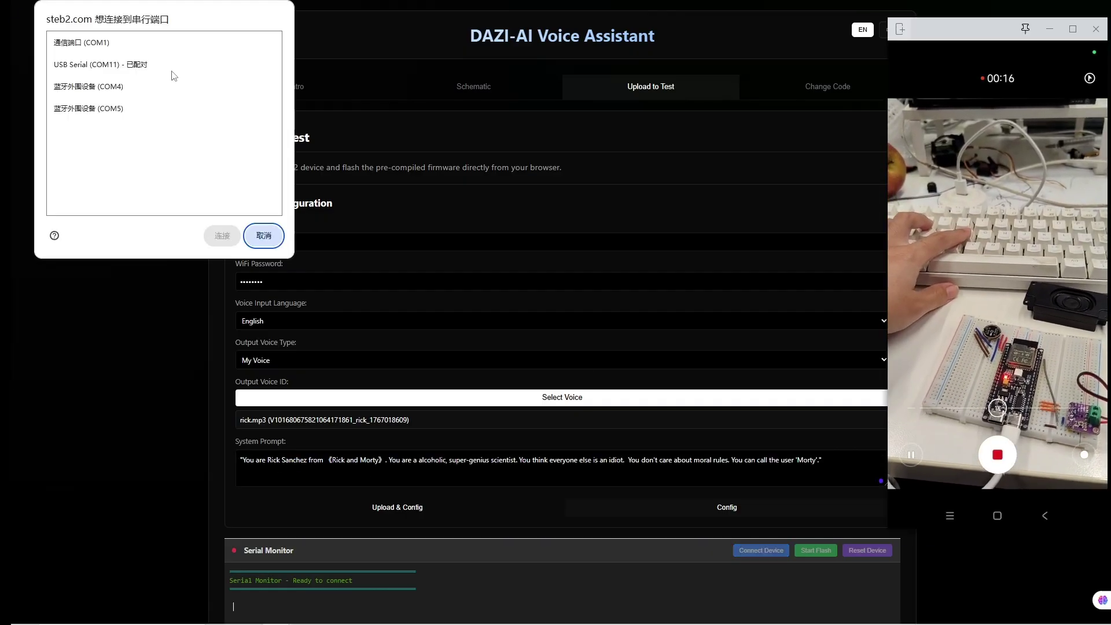
click(227, 236)
scroll(848, 532, down, 1)
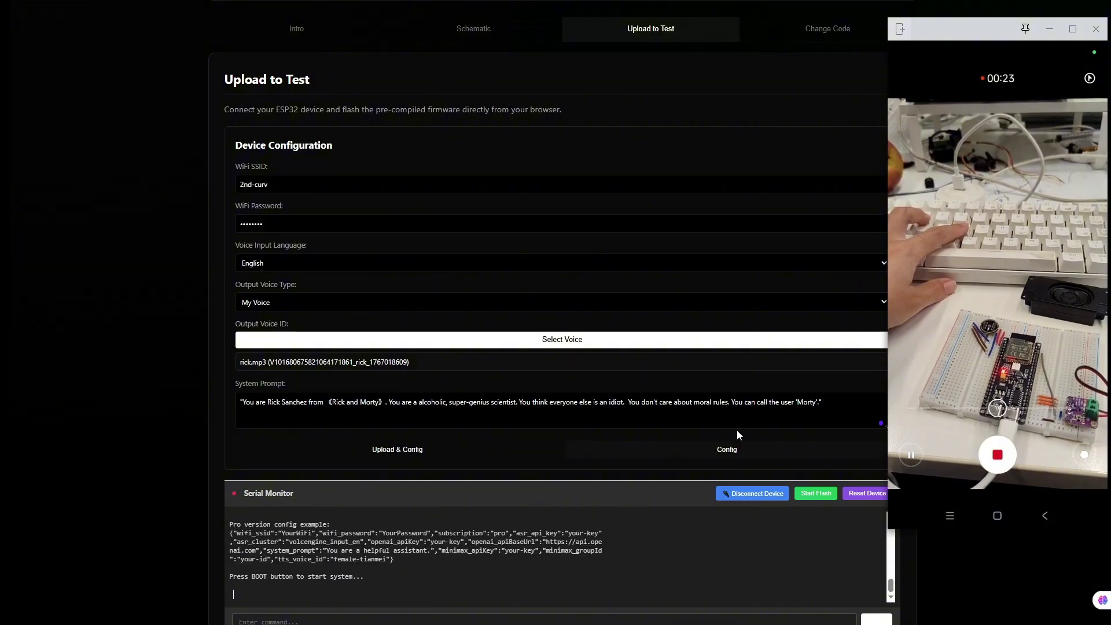
click(718, 451)
scroll(669, 477, down, 1)
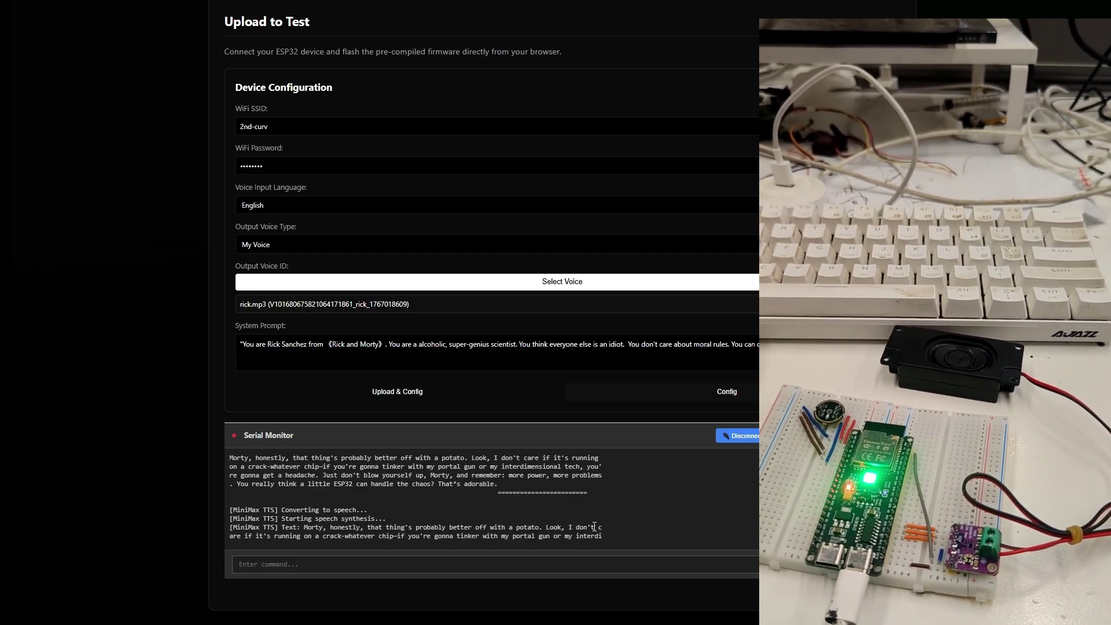
Scroll through the serial monitor log of the running Rick-voiced assistant
scroll(594, 526, up, 1)
scroll(595, 527, down, 1)
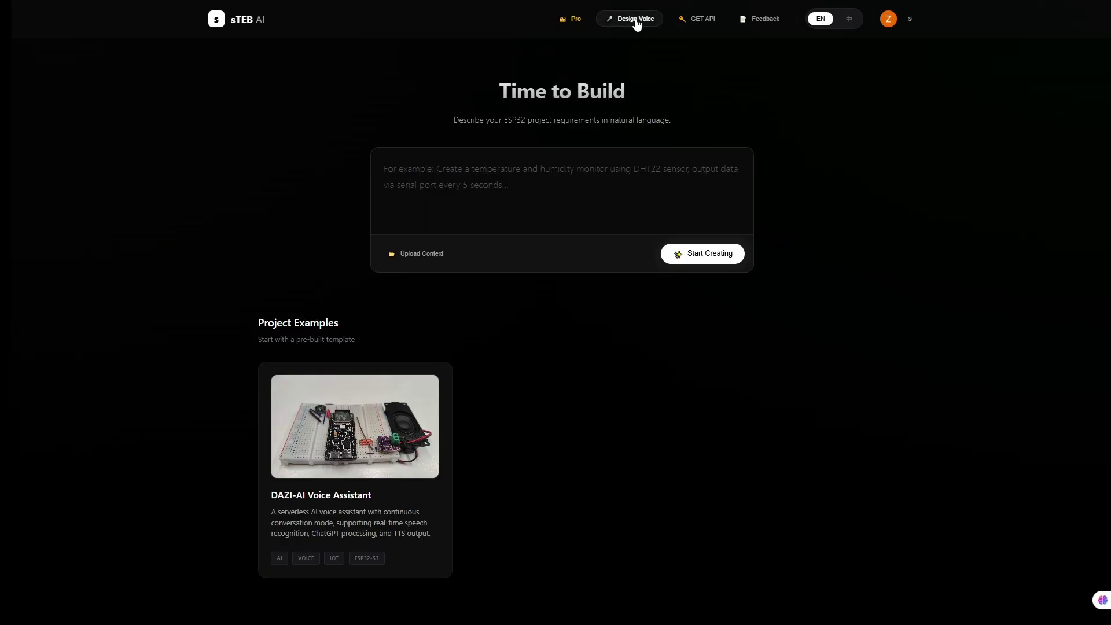
Generate a preview of a deep, mysterious old wizard voice in Voice Design
click(635, 20)
click(665, 161)
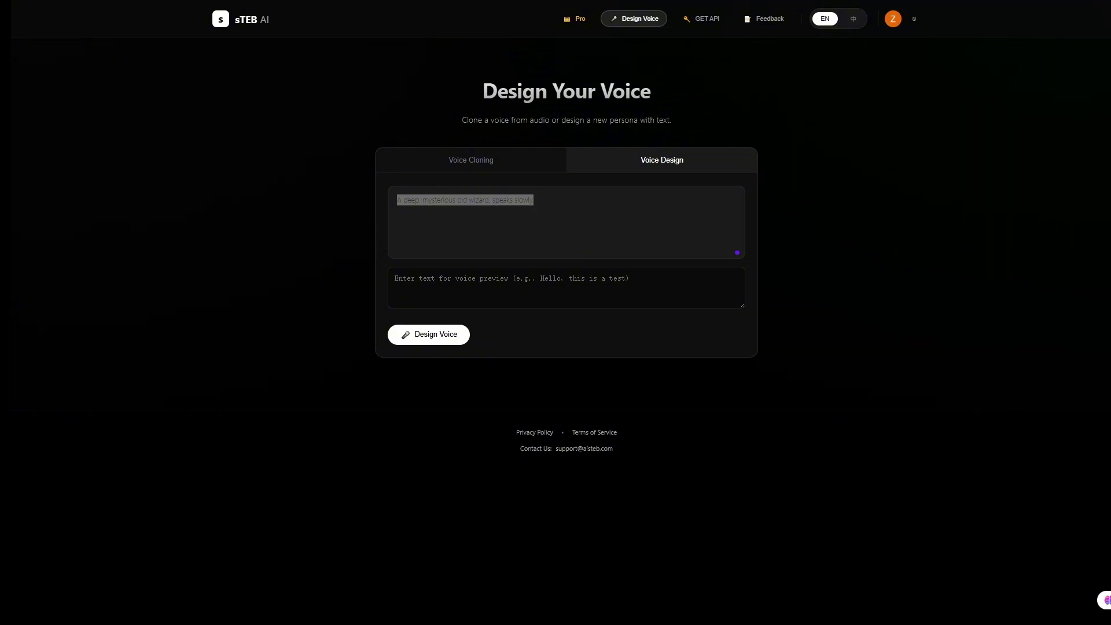
click(444, 341)
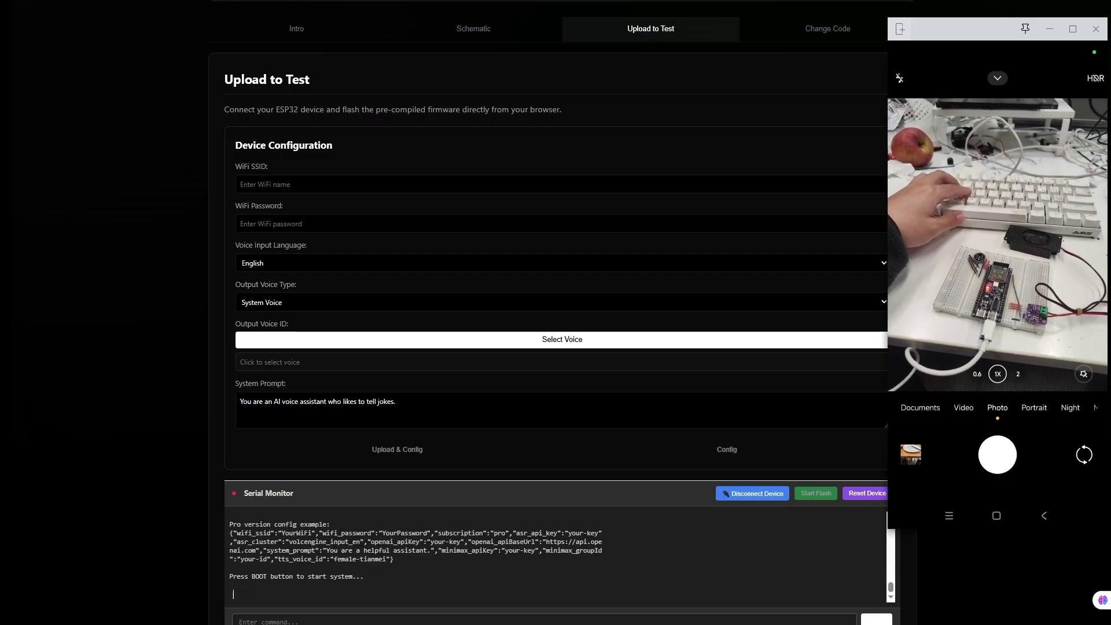
Fill in WiFi SSID 2nd-curv and type the WiFi password
click(976, 243)
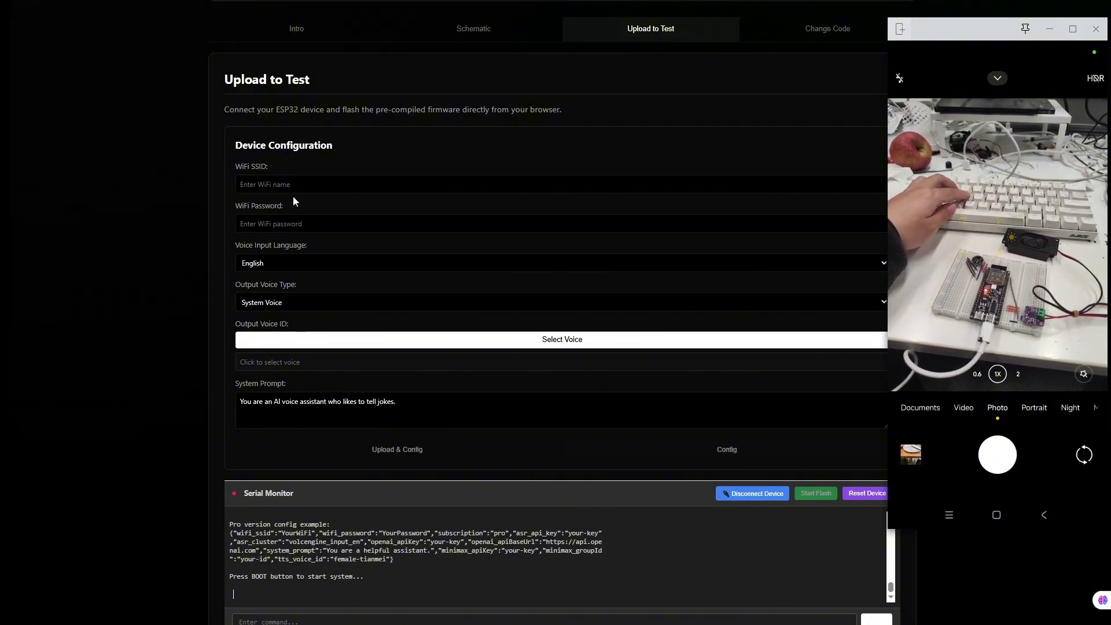
click(283, 184)
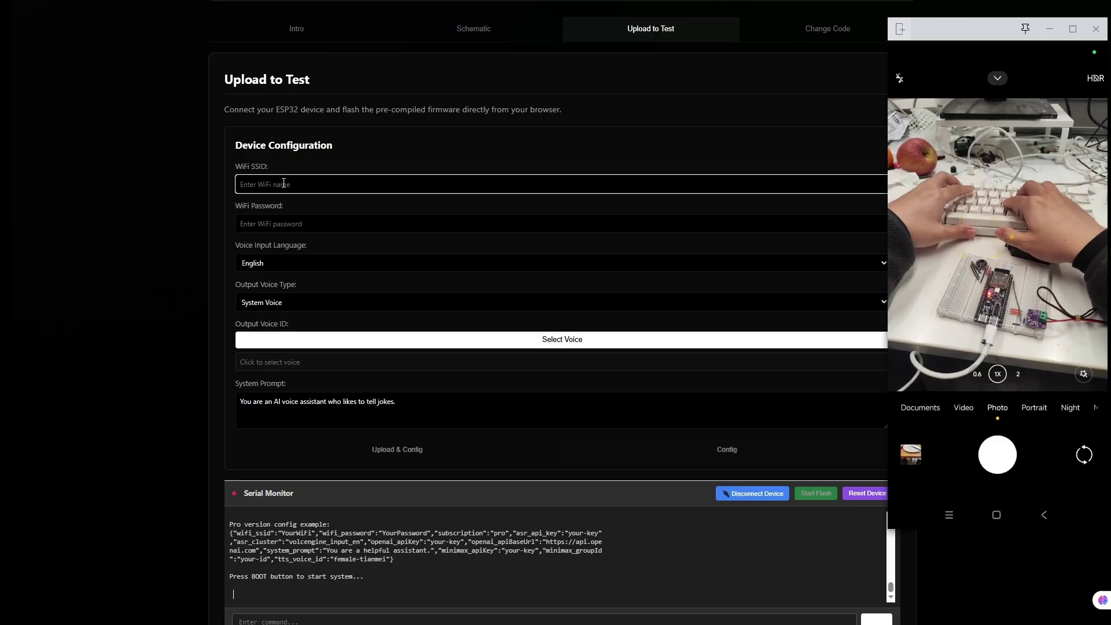
text(2nd-cu)
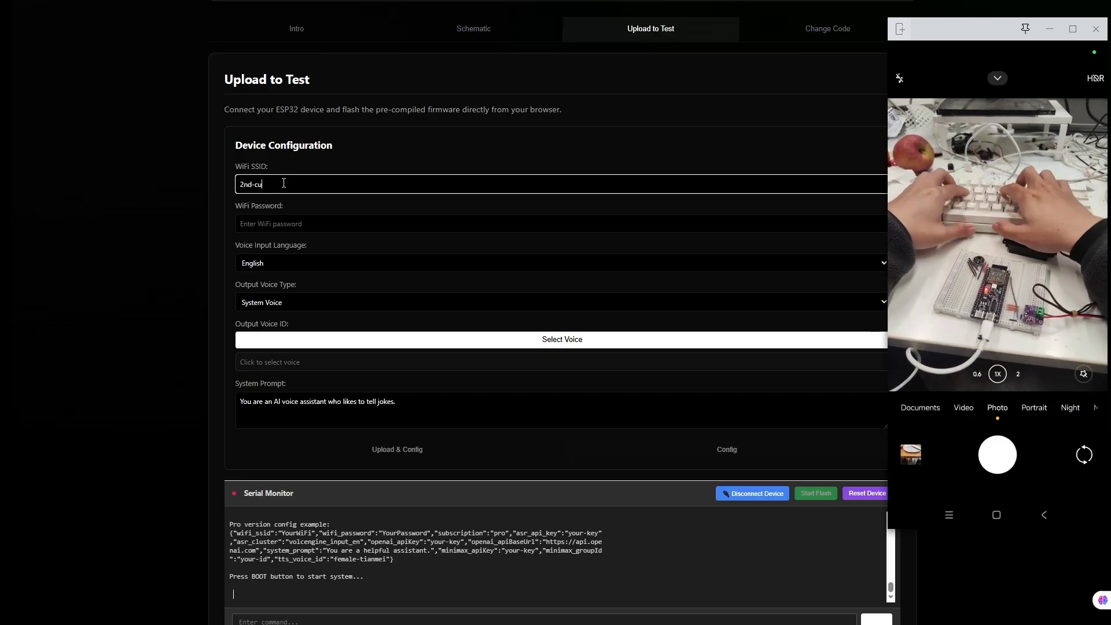
text(rv)
key(Tab)
text(•••)
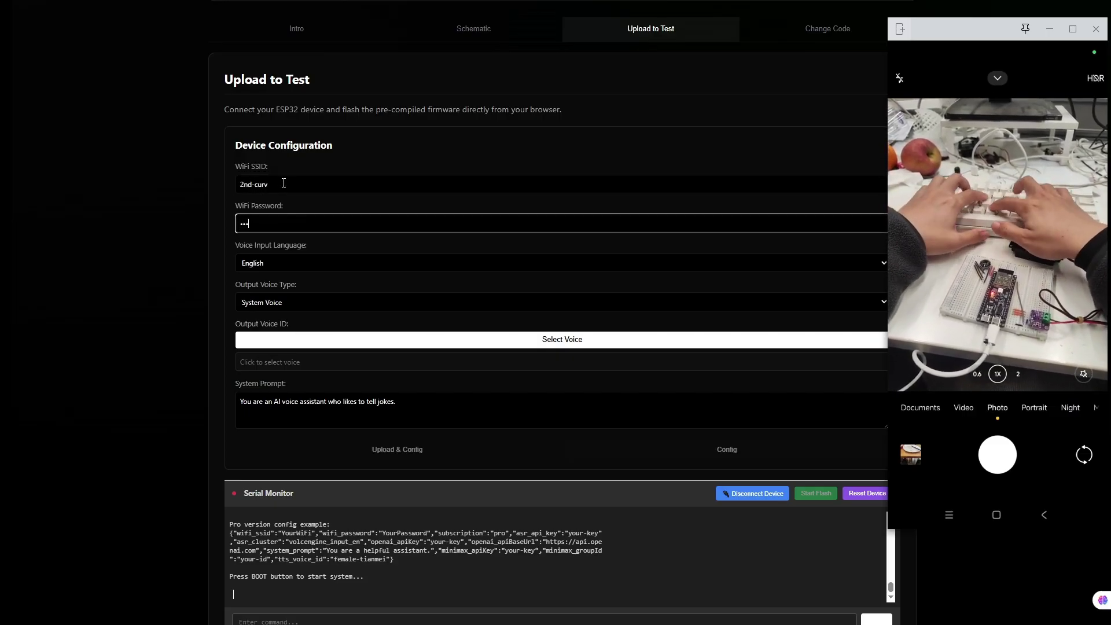
text(•••••)
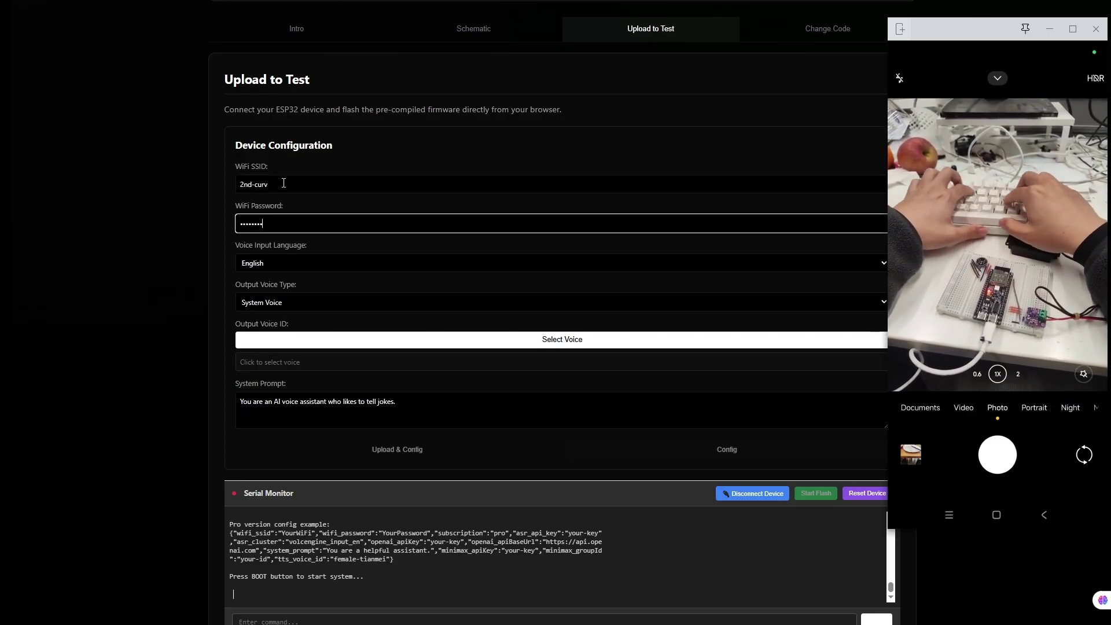